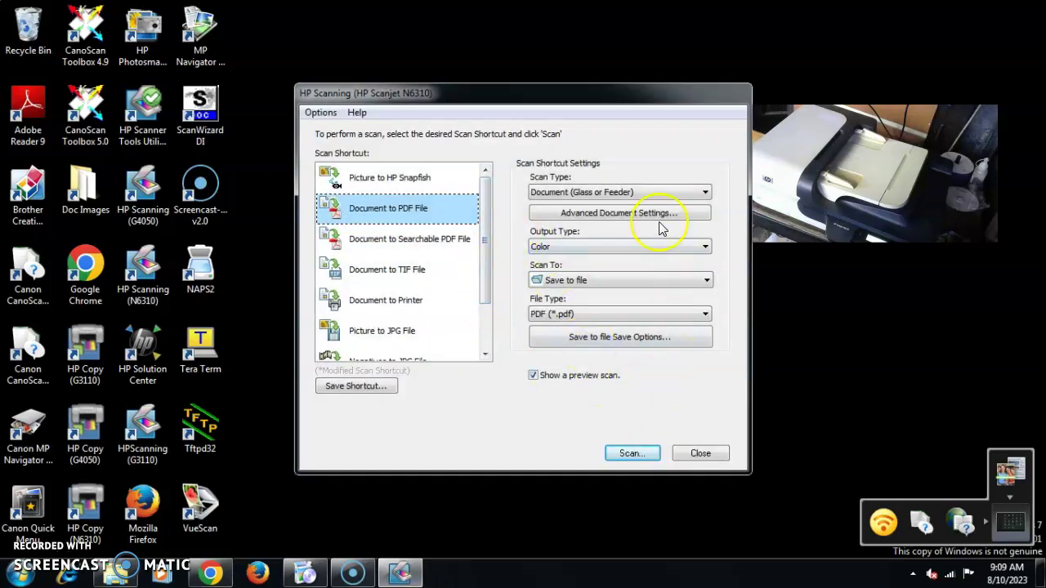
Step: Keep the Document (Glass or Feeder) scan type and set the output resolution to 200 ppi in the advanced document settings
{"action": "left_click", "coordinate": [664, 194]}
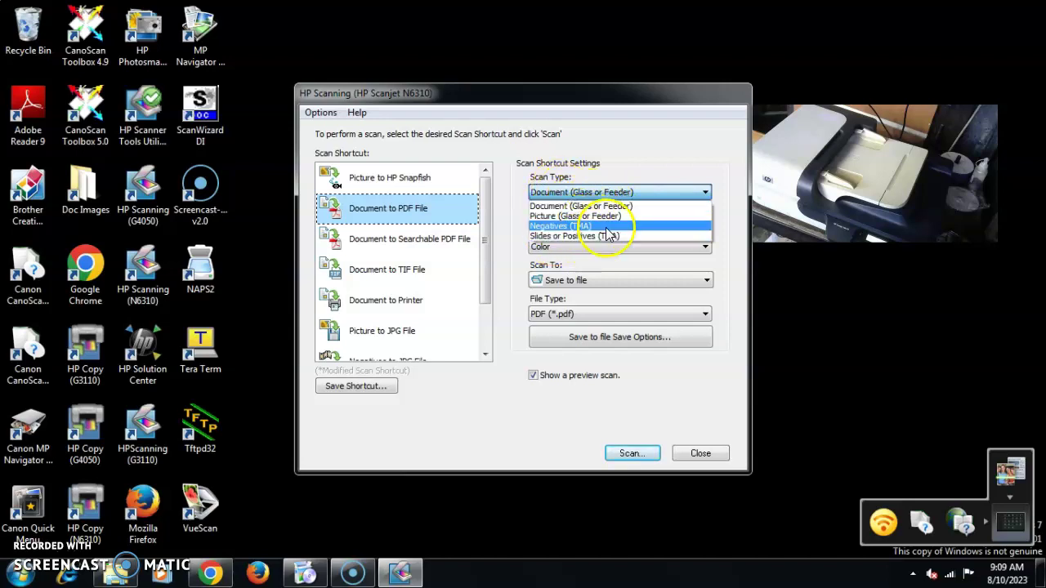
{"action": "left_click", "coordinate": [616, 191]}
{"action": "left_click", "coordinate": [614, 214]}
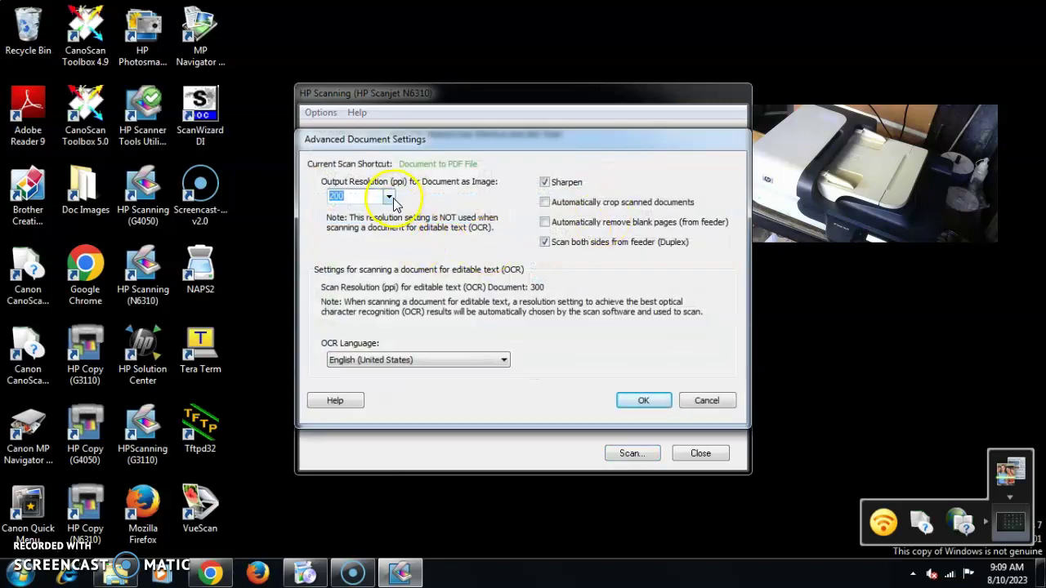
{"action": "left_click", "coordinate": [390, 198]}
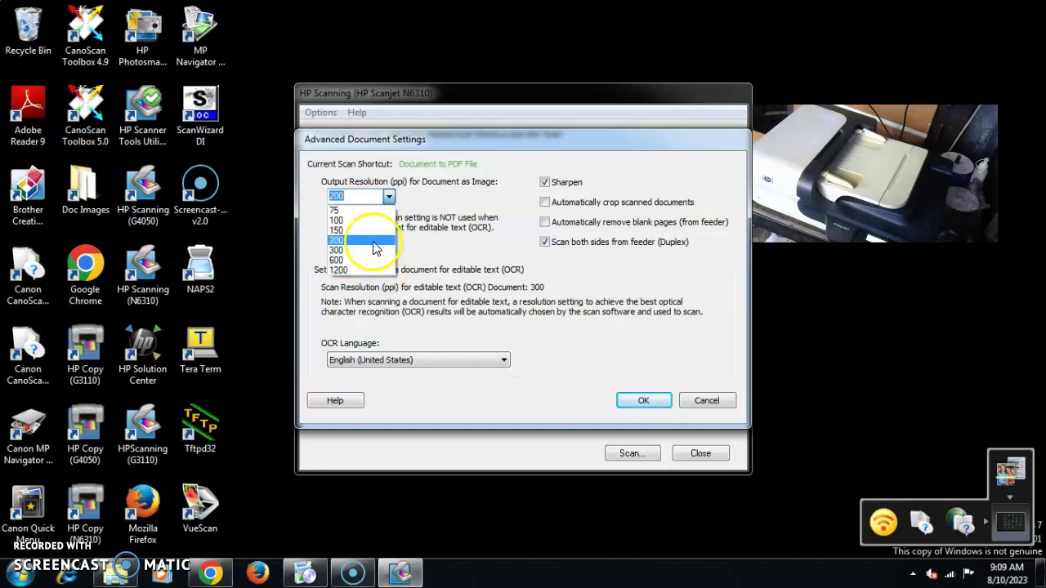
{"action": "left_click", "coordinate": [373, 241]}
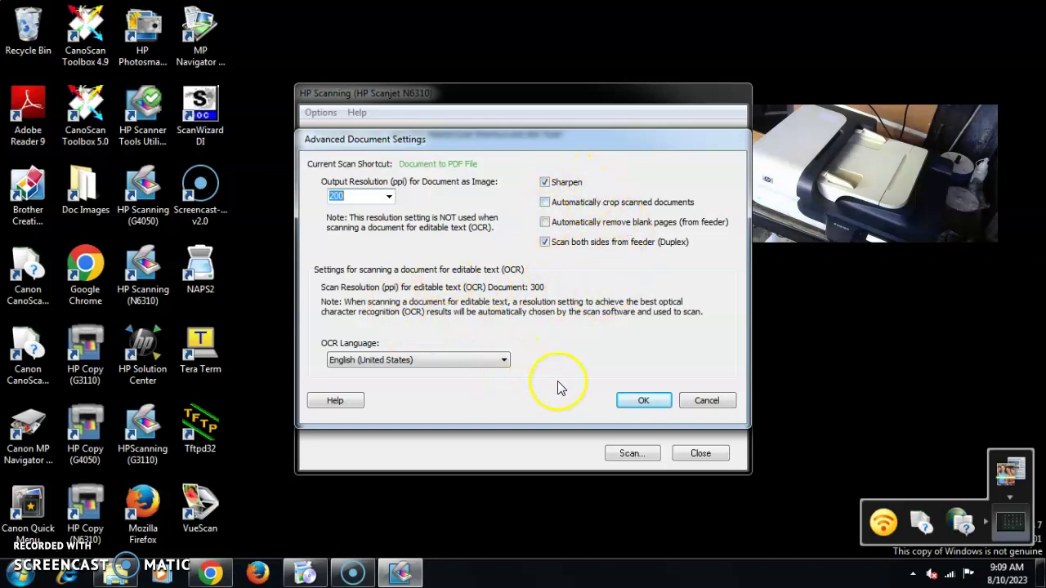
{"action": "left_click", "coordinate": [647, 401]}
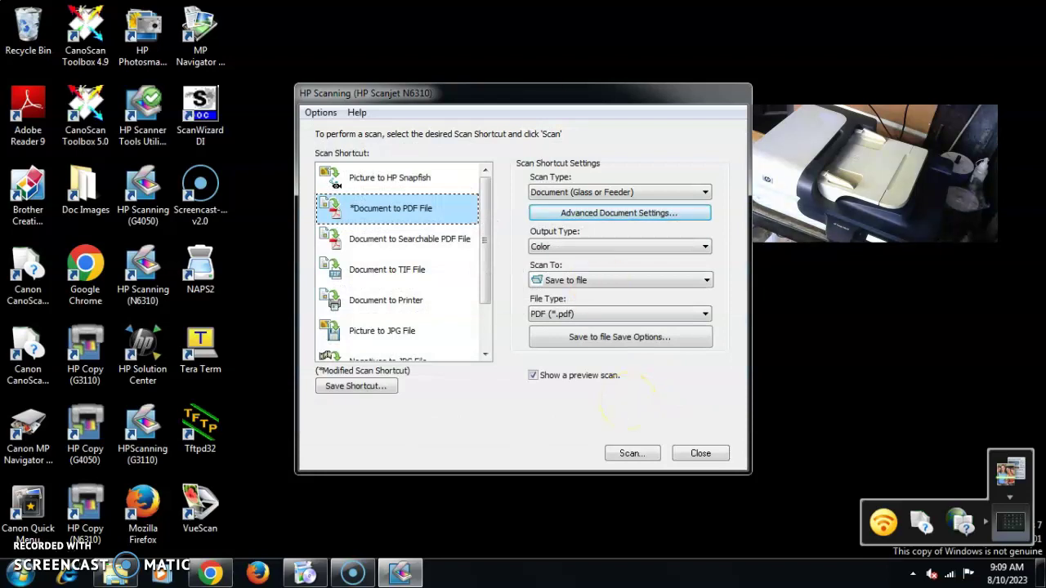
Step: Choose Color as the output type and accept the save-to-file options with PDF as the file type
{"action": "left_click", "coordinate": [646, 249]}
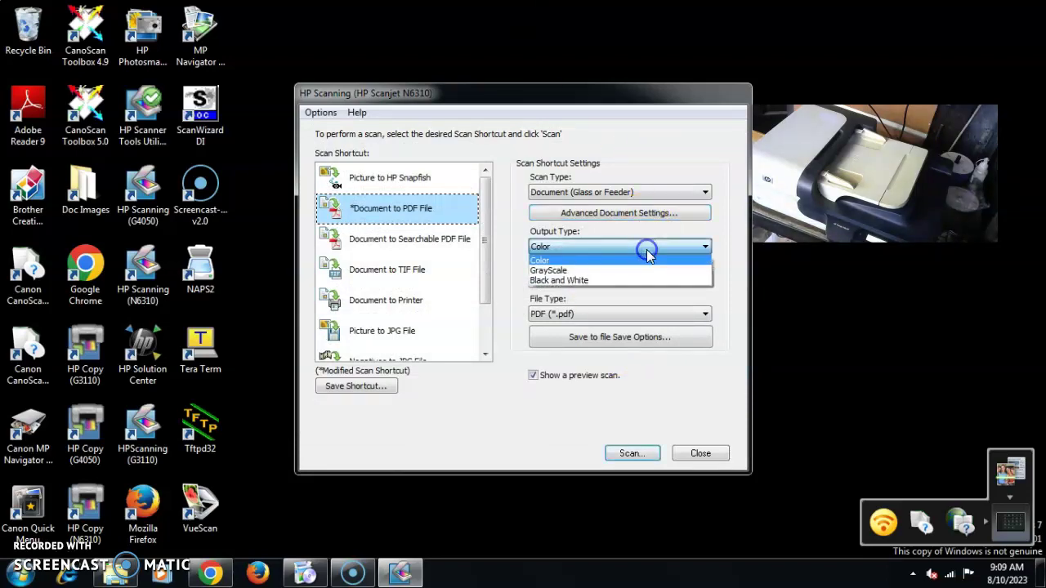
{"action": "left_click", "coordinate": [592, 262]}
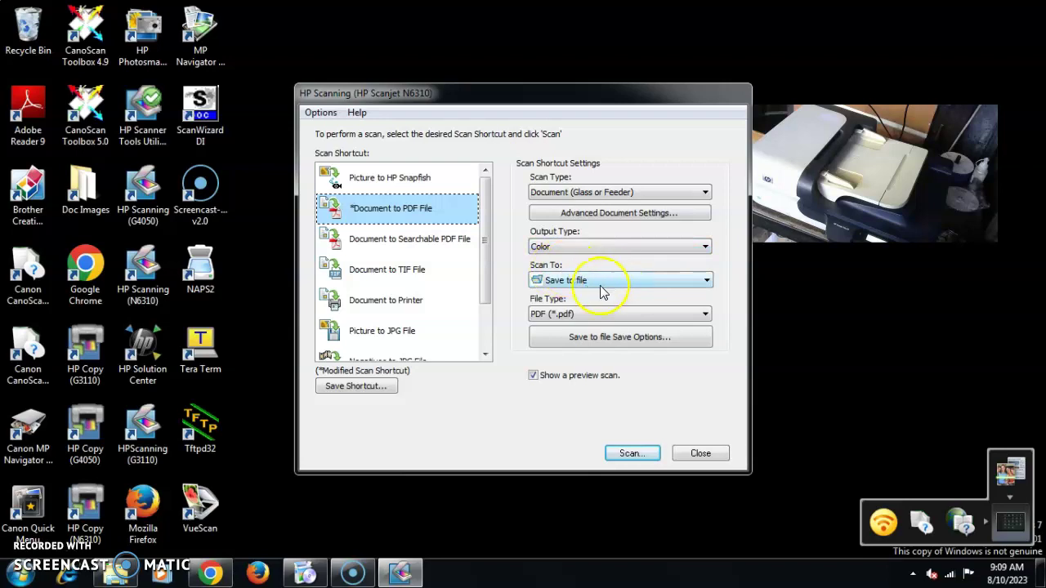
{"action": "left_click", "coordinate": [605, 341]}
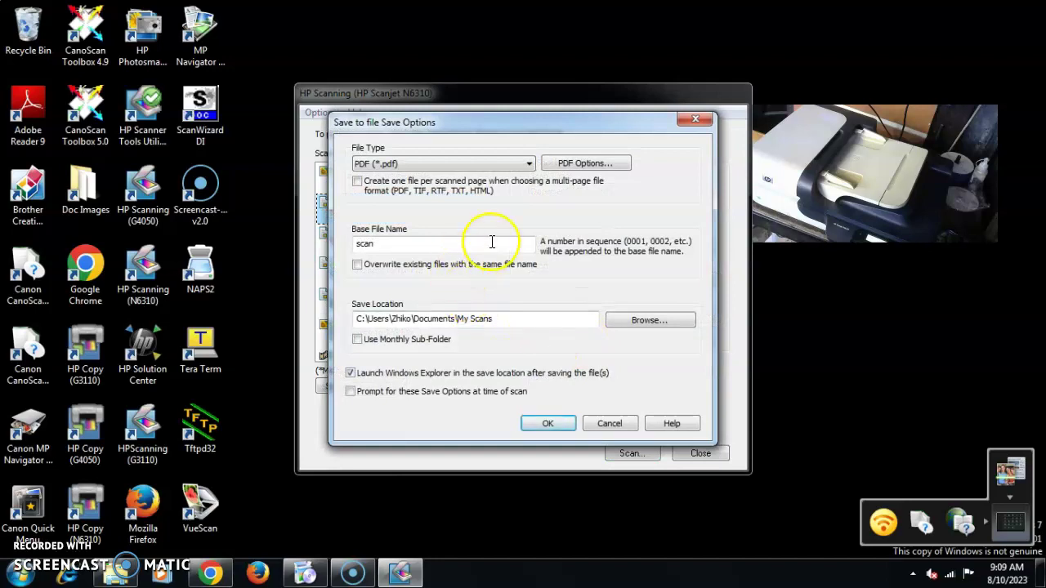
{"action": "left_click", "coordinate": [527, 165]}
{"action": "left_click", "coordinate": [527, 165]}
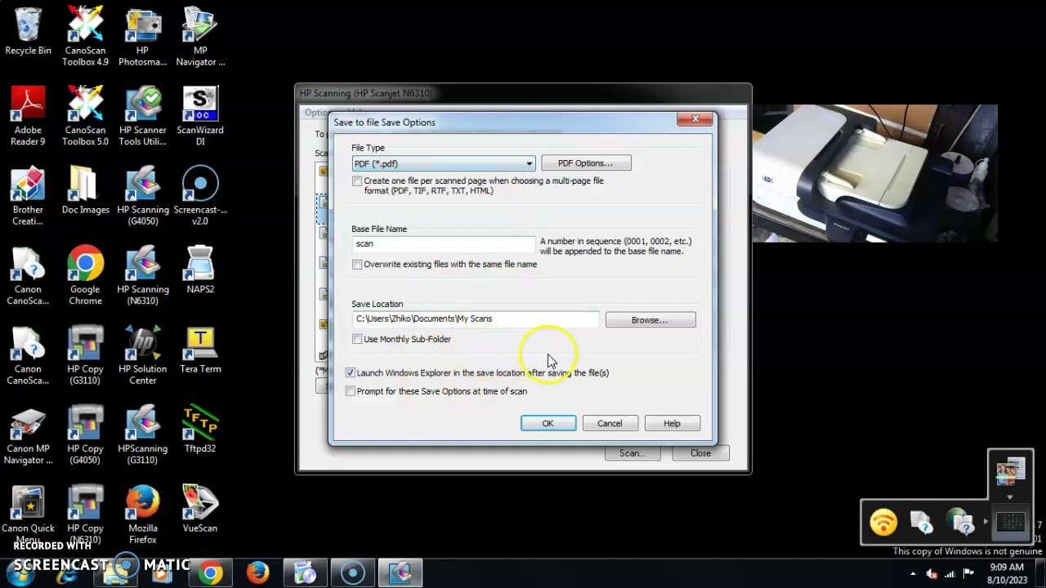
{"action": "left_click", "coordinate": [546, 423]}
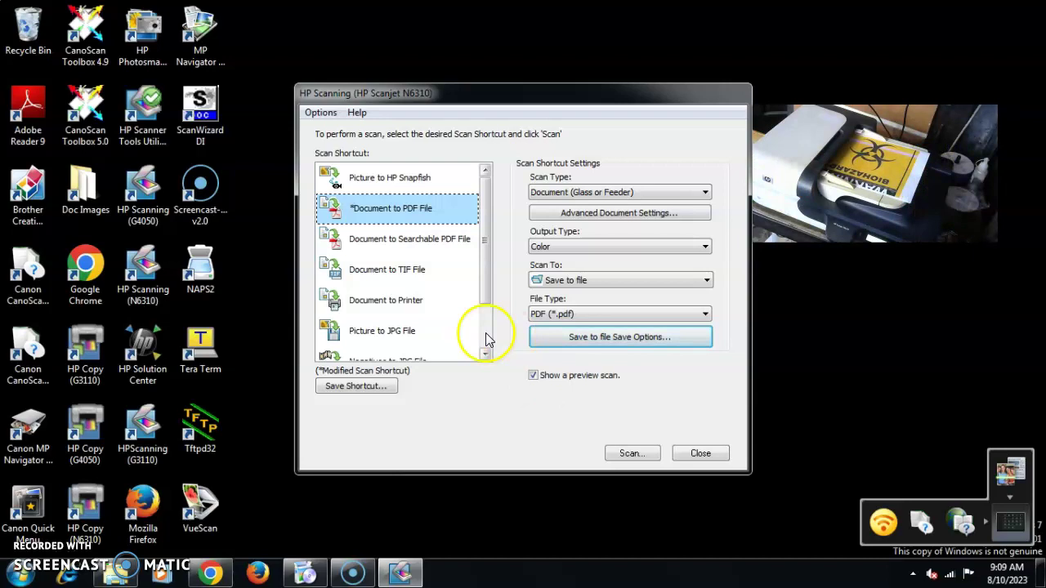
Step: Scan the pages loaded in the document feeder and finish the scan to save them as a PDF
{"action": "left_click", "coordinate": [631, 455]}
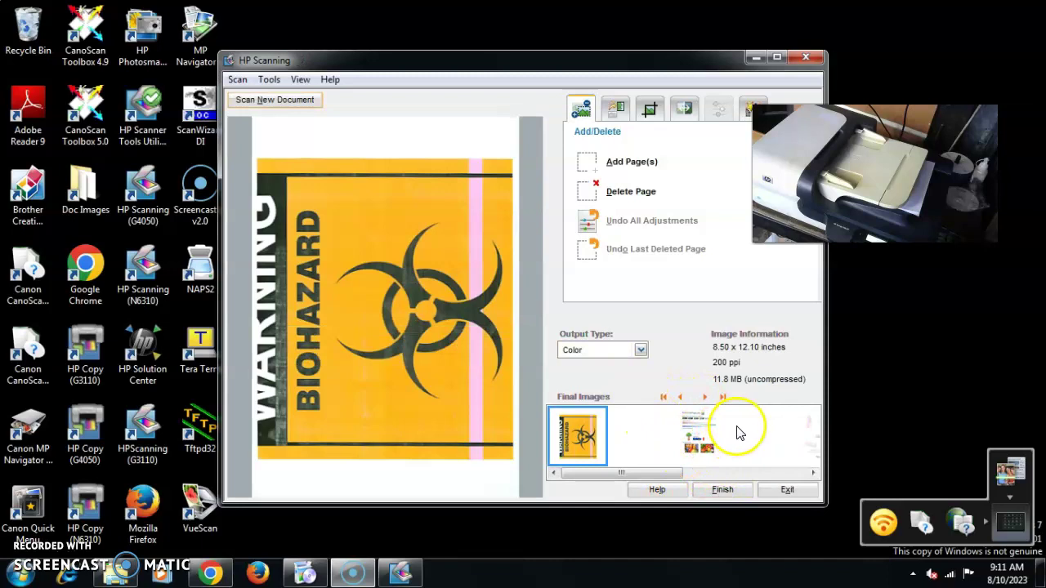
{"action": "left_click", "coordinate": [730, 490]}
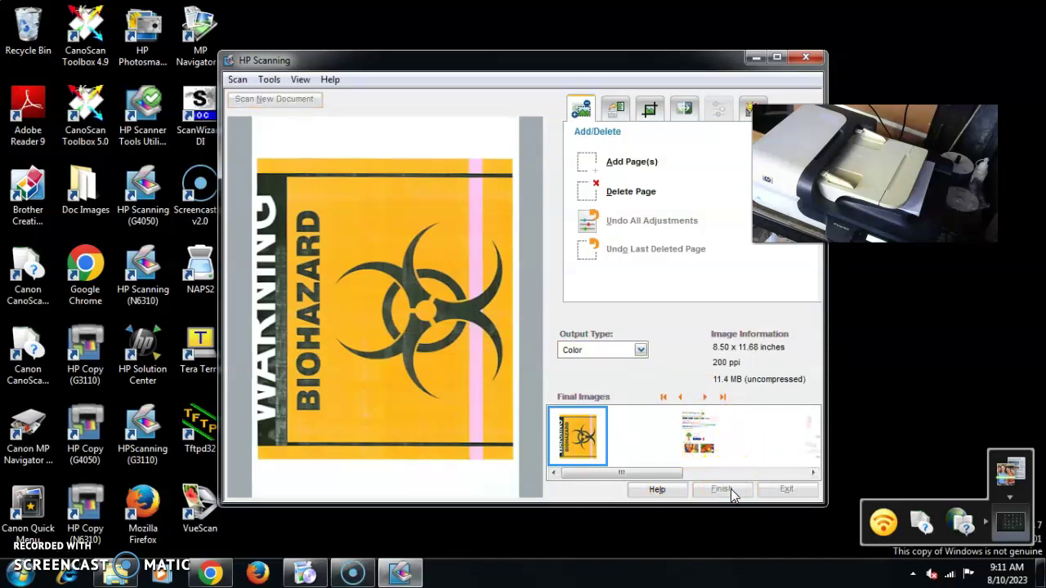
{"action": "left_click", "coordinate": [656, 445]}
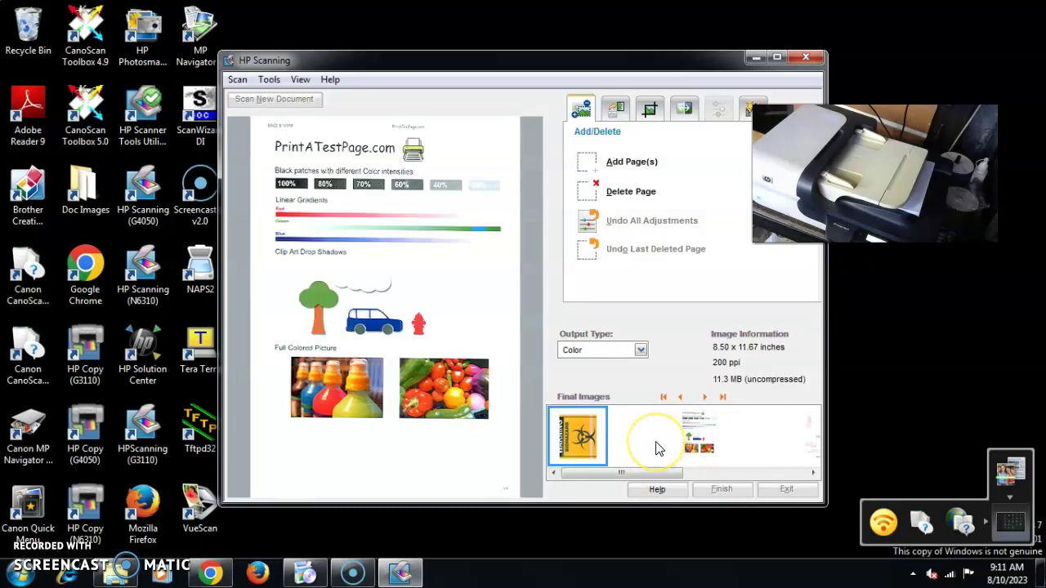
{"action": "left_click", "coordinate": [738, 448]}
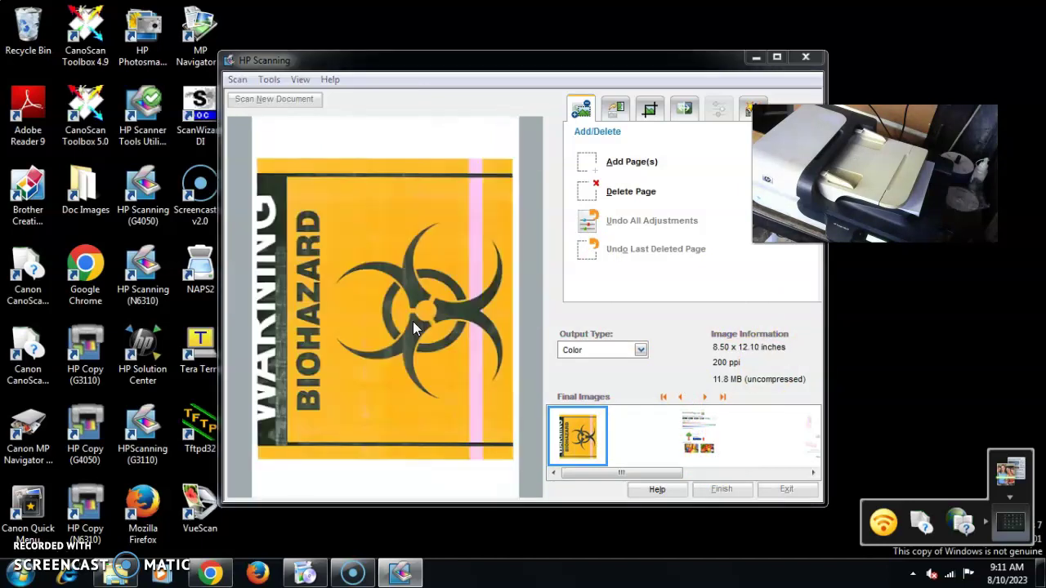
{"action": "left_click", "coordinate": [495, 348]}
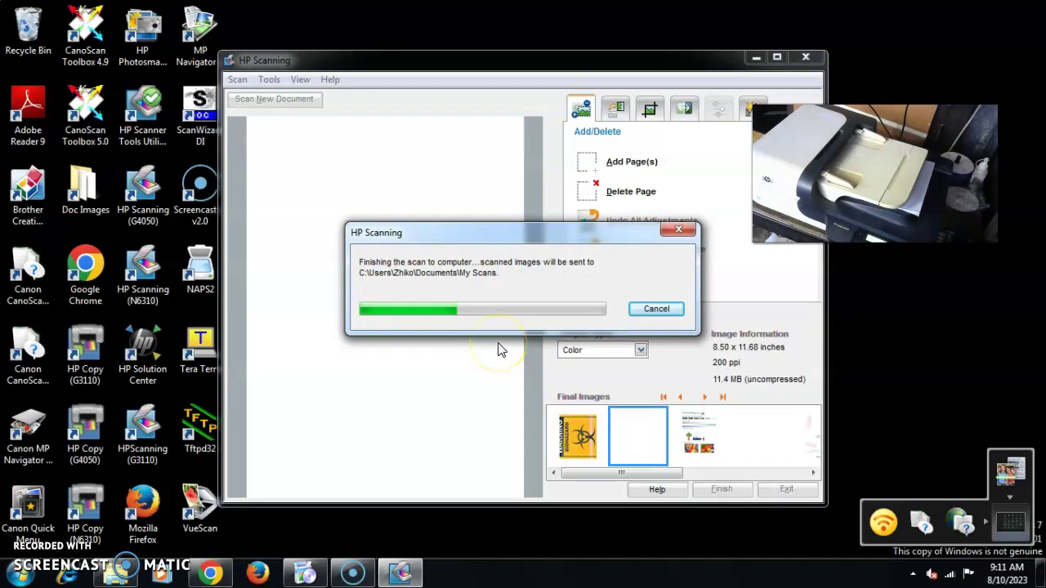
{"action": "left_click", "coordinate": [434, 295]}
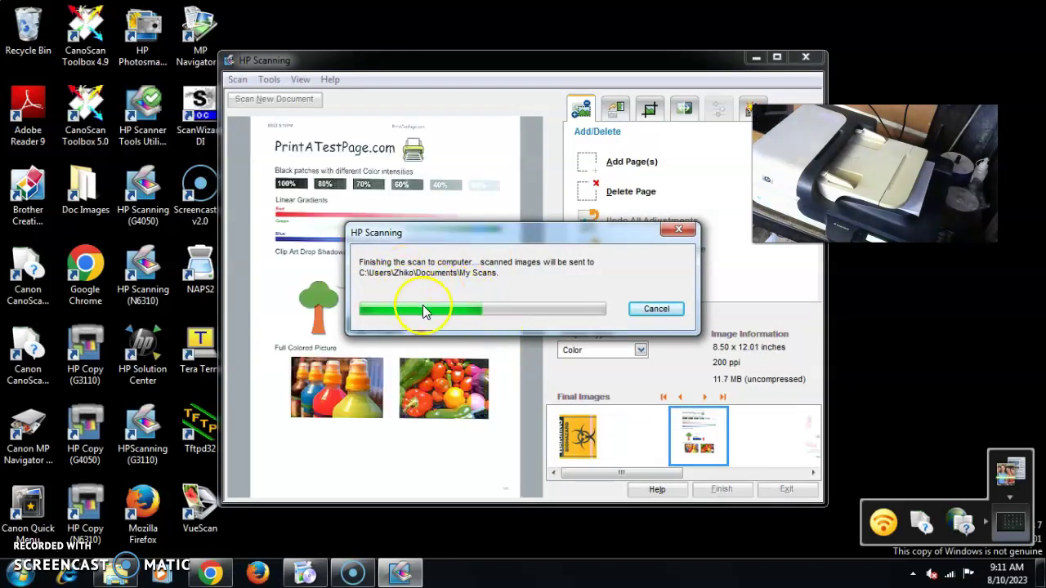
{"action": "left_click", "coordinate": [439, 314]}
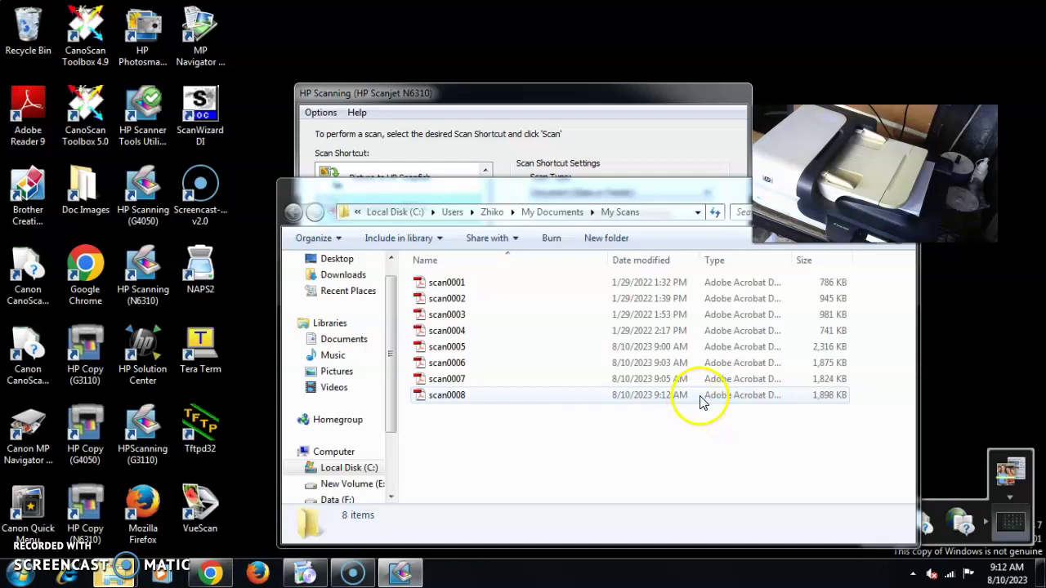
Step: Open scan0008 from the My Scans folder, maximize the reader window and reduce the zoom to 100%
{"action": "double_click", "coordinate": [768, 396]}
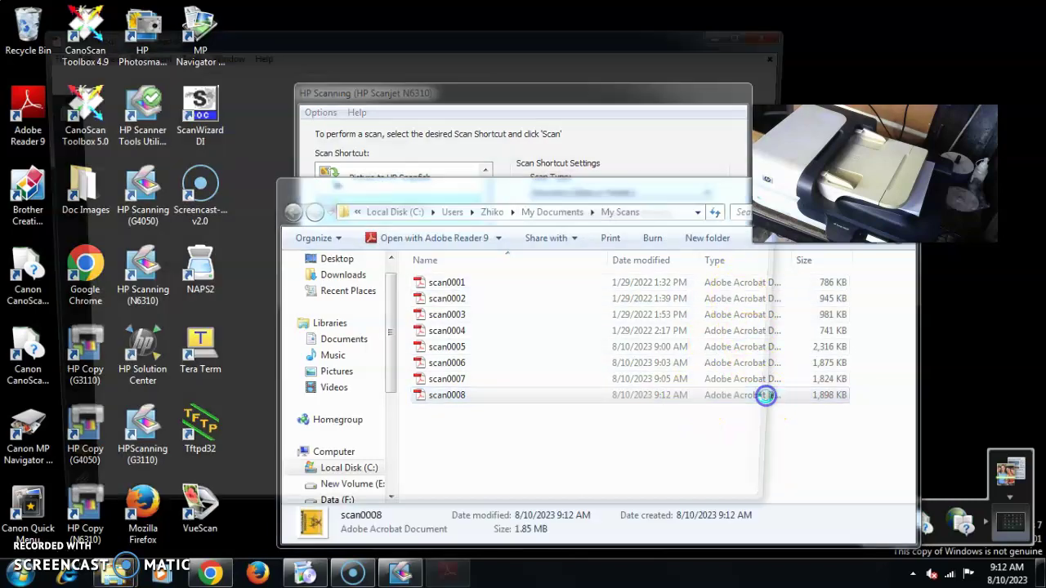
{"action": "left_click", "coordinate": [750, 32]}
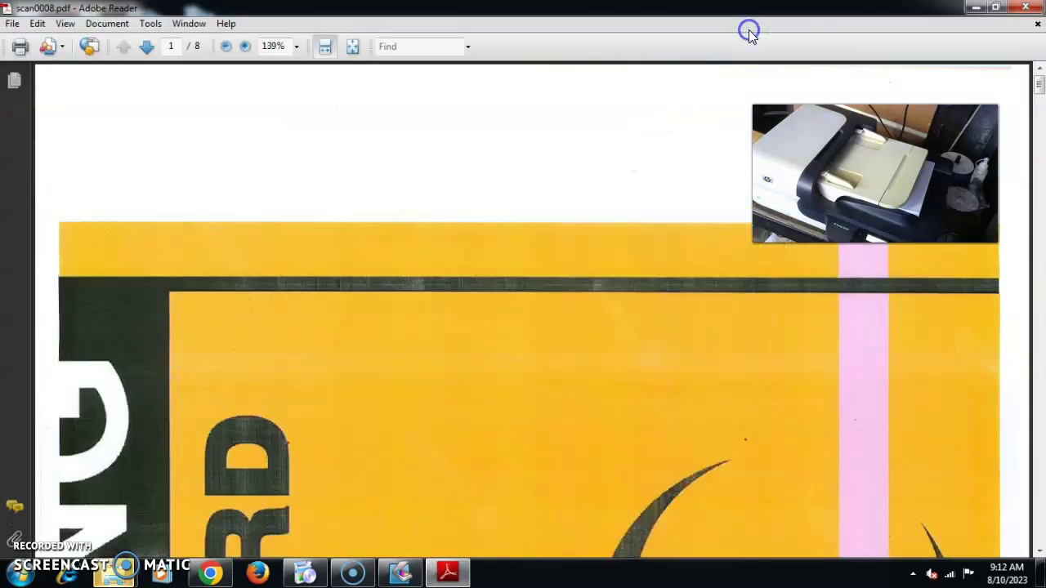
{"action": "scroll", "coordinate": [570, 253], "scroll_direction": "down", "scroll_amount": 5}
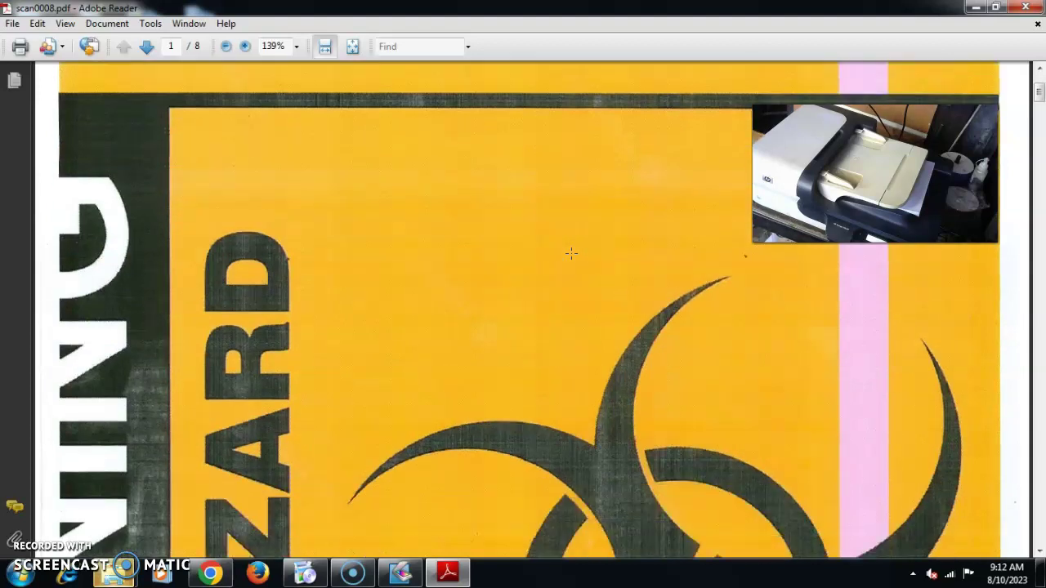
{"action": "left_click", "coordinate": [221, 46]}
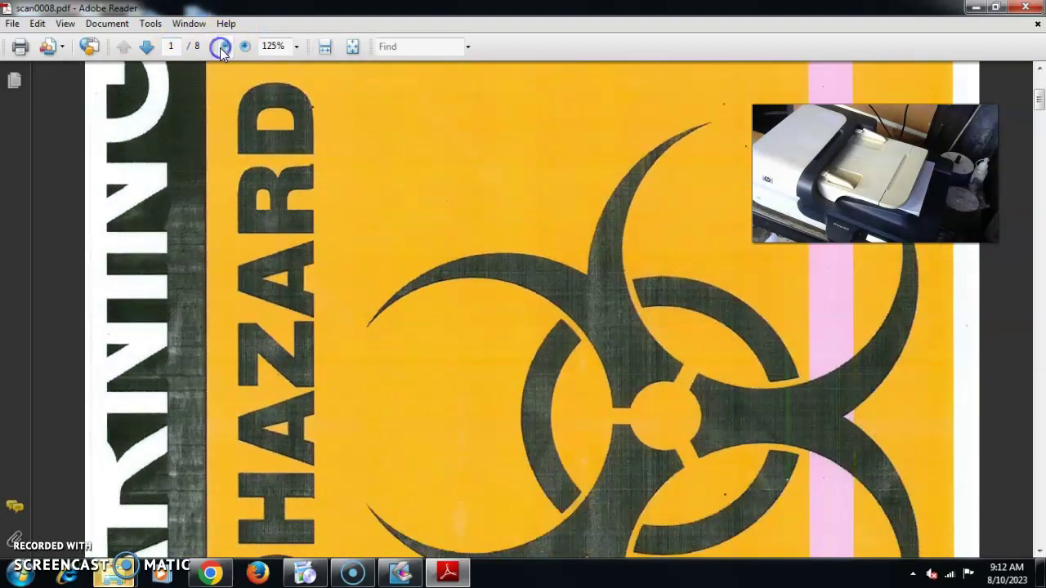
{"action": "left_click", "coordinate": [220, 47]}
Step: Examine the scanned pages of scan0008 from first to last, return to page 1 and minimize the reader window
{"action": "scroll", "coordinate": [282, 164], "scroll_direction": "down", "scroll_amount": 8}
{"action": "scroll", "coordinate": [281, 164], "scroll_direction": "down", "scroll_amount": 10}
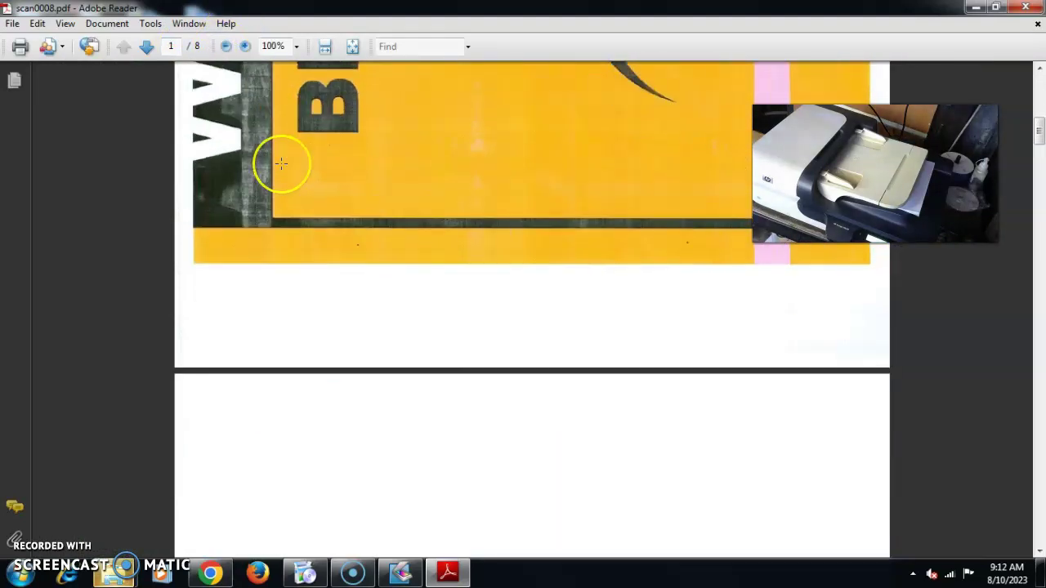
{"action": "scroll", "coordinate": [282, 163], "scroll_direction": "down", "scroll_amount": 10}
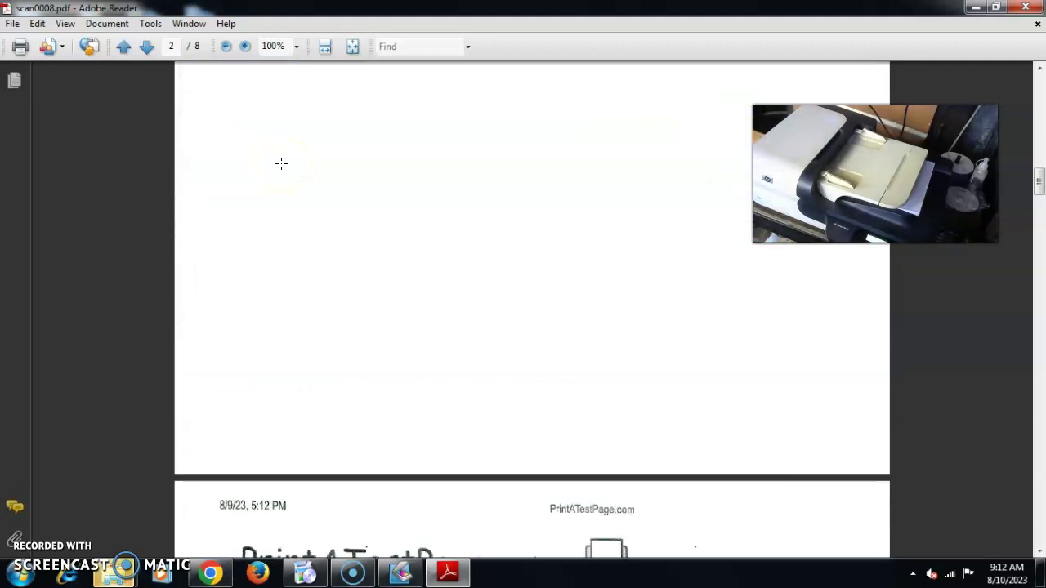
{"action": "scroll", "coordinate": [280, 163], "scroll_direction": "down", "scroll_amount": 2}
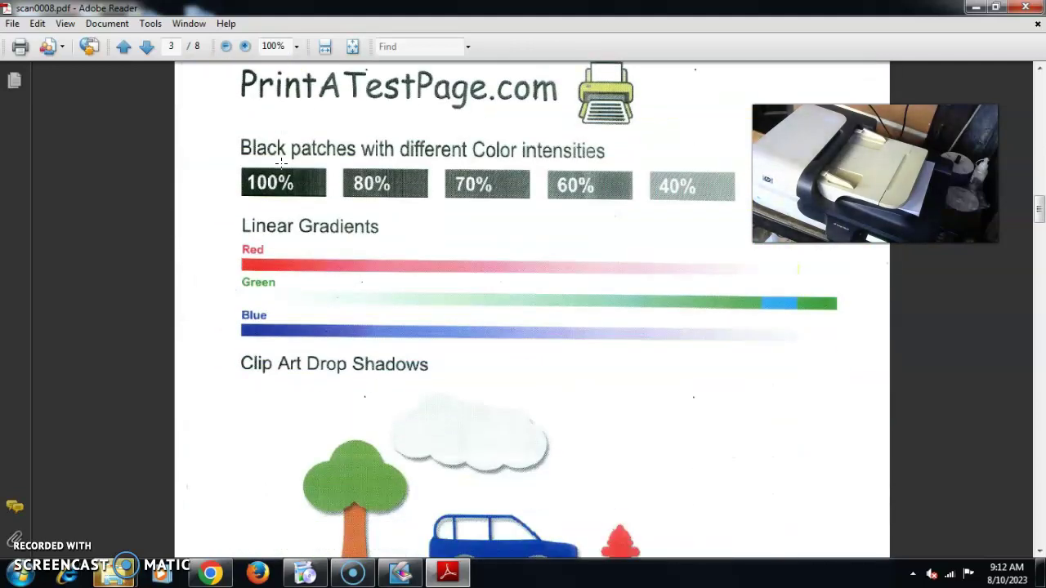
{"action": "scroll", "coordinate": [280, 164], "scroll_direction": "up", "scroll_amount": 3}
{"action": "scroll", "coordinate": [299, 228], "scroll_direction": "down", "scroll_amount": 10}
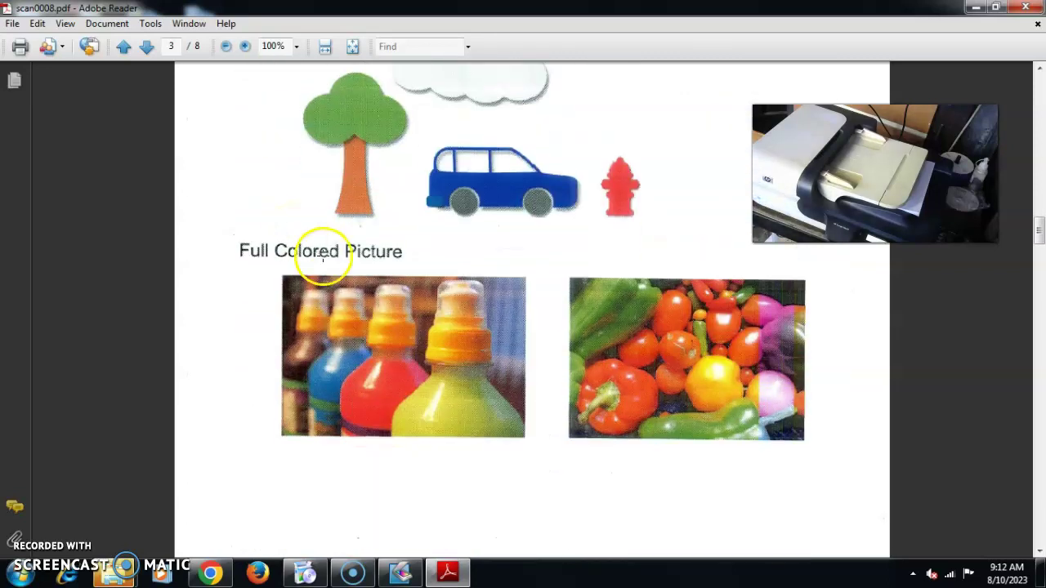
{"action": "scroll", "coordinate": [368, 303], "scroll_direction": "down", "scroll_amount": 8}
{"action": "scroll", "coordinate": [371, 303], "scroll_direction": "down", "scroll_amount": 15}
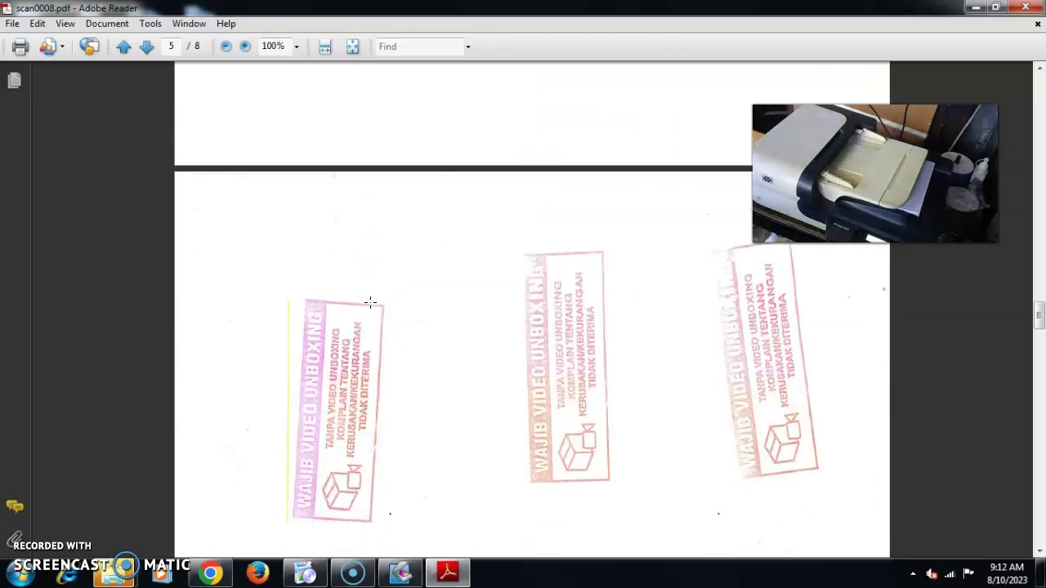
{"action": "scroll", "coordinate": [370, 303], "scroll_direction": "down", "scroll_amount": 15}
{"action": "scroll", "coordinate": [370, 302], "scroll_direction": "down", "scroll_amount": 15}
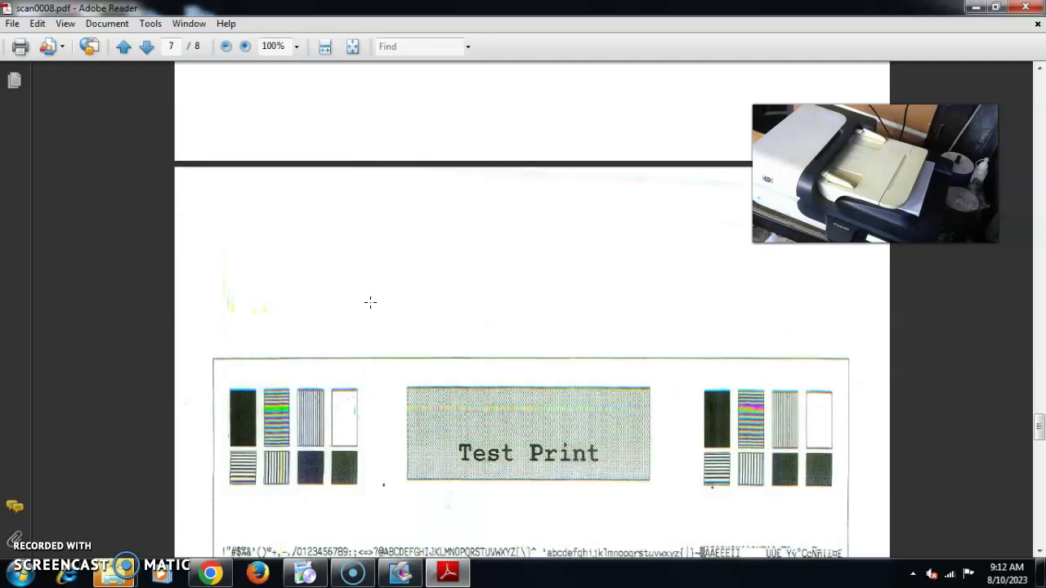
{"action": "scroll", "coordinate": [370, 302], "scroll_direction": "down", "scroll_amount": 15}
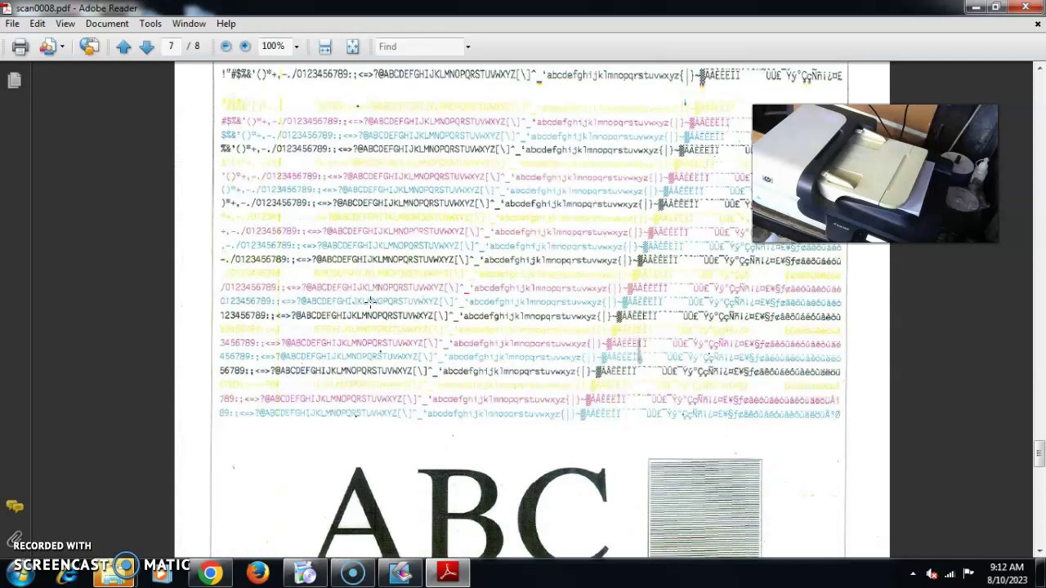
{"action": "scroll", "coordinate": [370, 302], "scroll_direction": "down", "scroll_amount": 10}
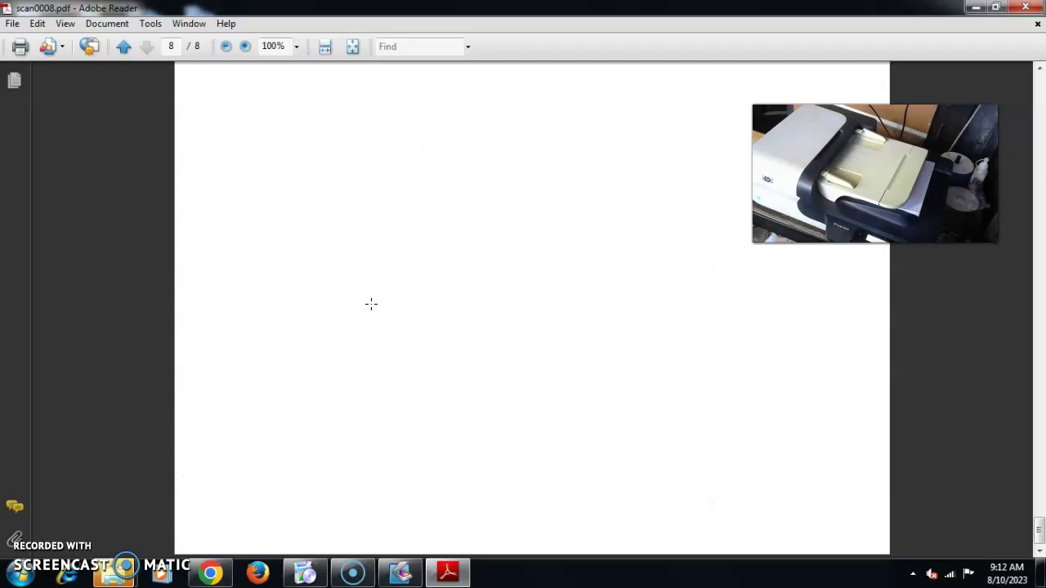
{"action": "scroll", "coordinate": [370, 304], "scroll_direction": "up", "scroll_amount": 20}
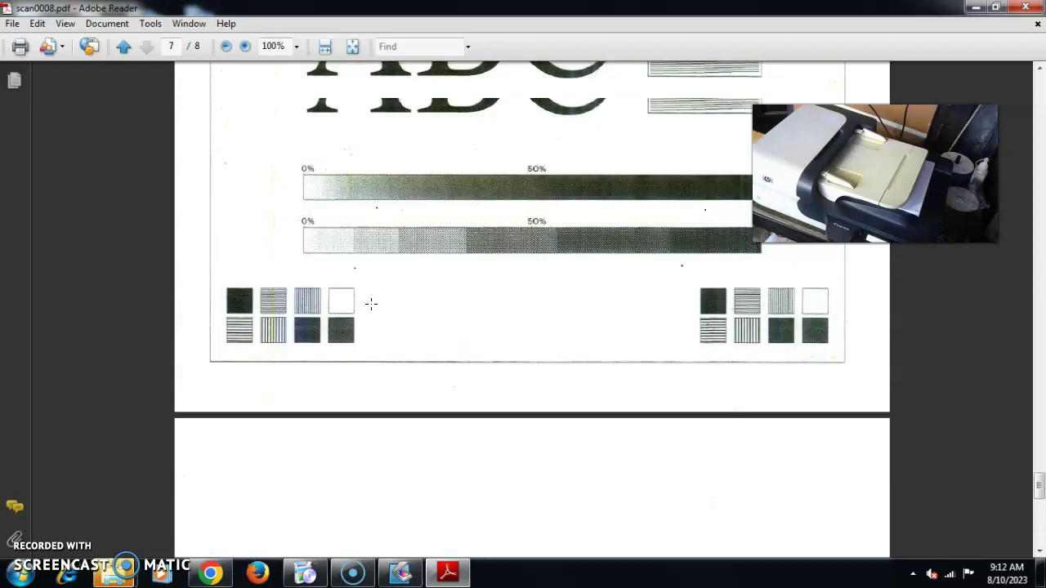
{"action": "scroll", "coordinate": [370, 303], "scroll_direction": "up", "scroll_amount": 12}
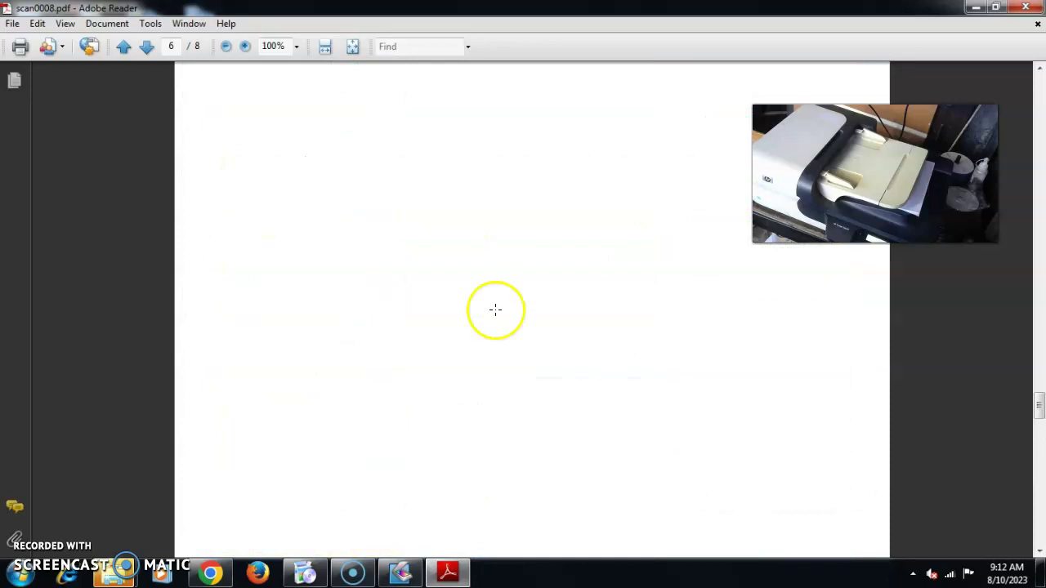
{"action": "left_click_drag", "start_coordinate": [1039, 406], "coordinate": [1040, 85]}
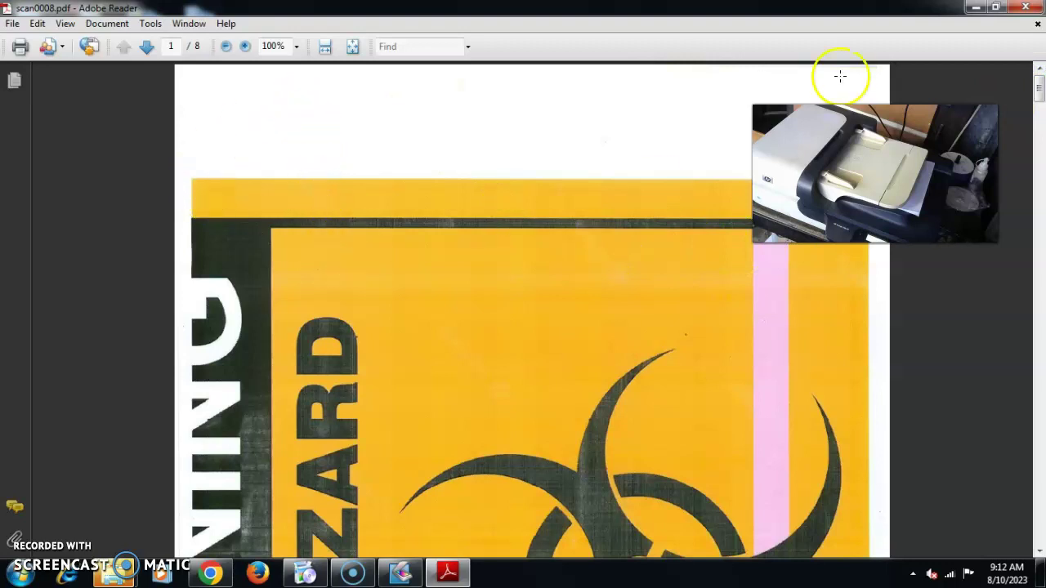
{"action": "left_click", "coordinate": [978, 9]}
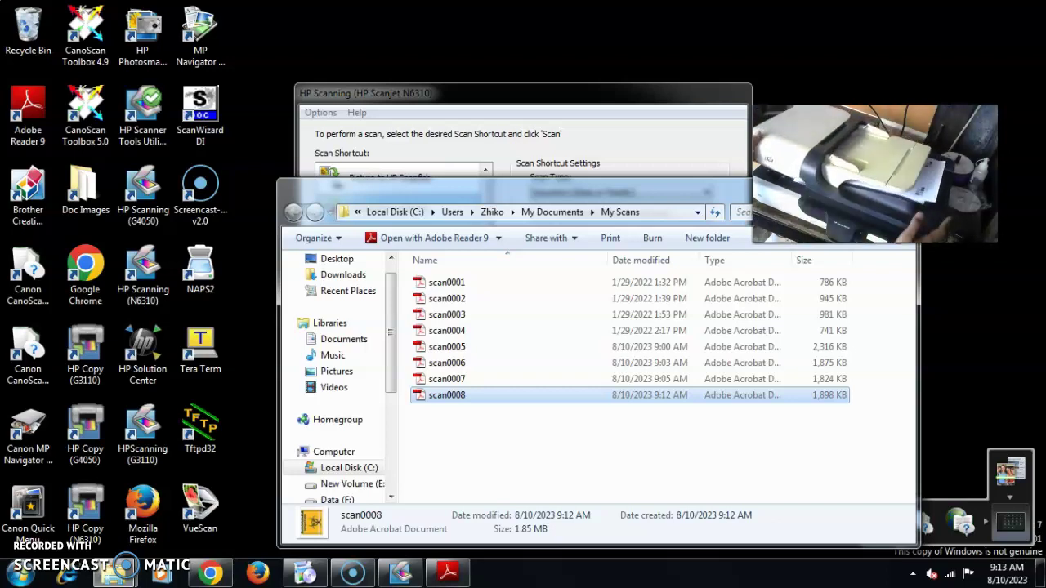
Step: Return to the scanning window, scan the new page with the same Document to PDF shortcut and finish saving it
{"action": "left_click", "coordinate": [604, 92]}
{"action": "left_click", "coordinate": [631, 453]}
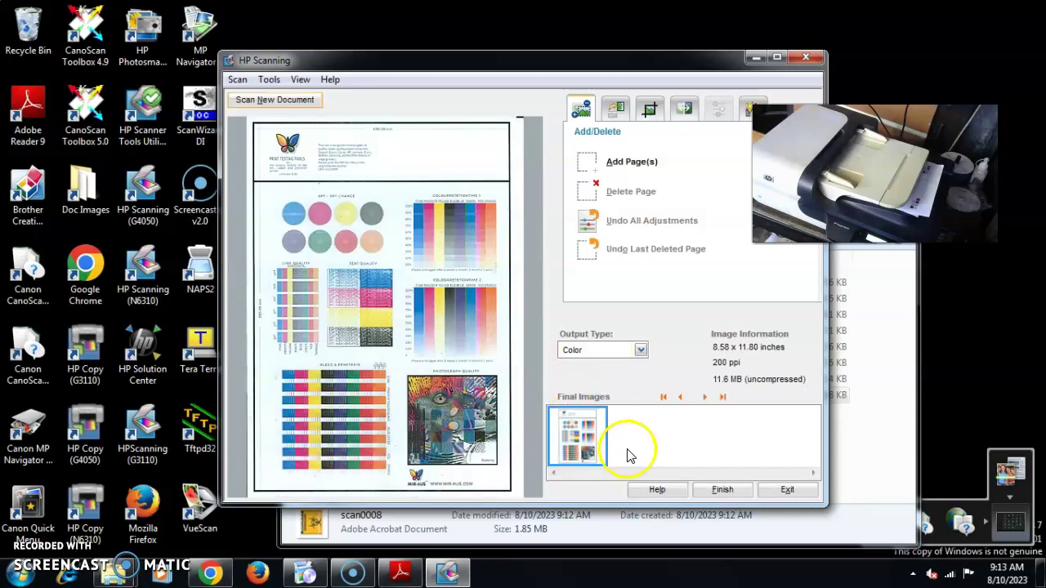
{"action": "left_click", "coordinate": [723, 489]}
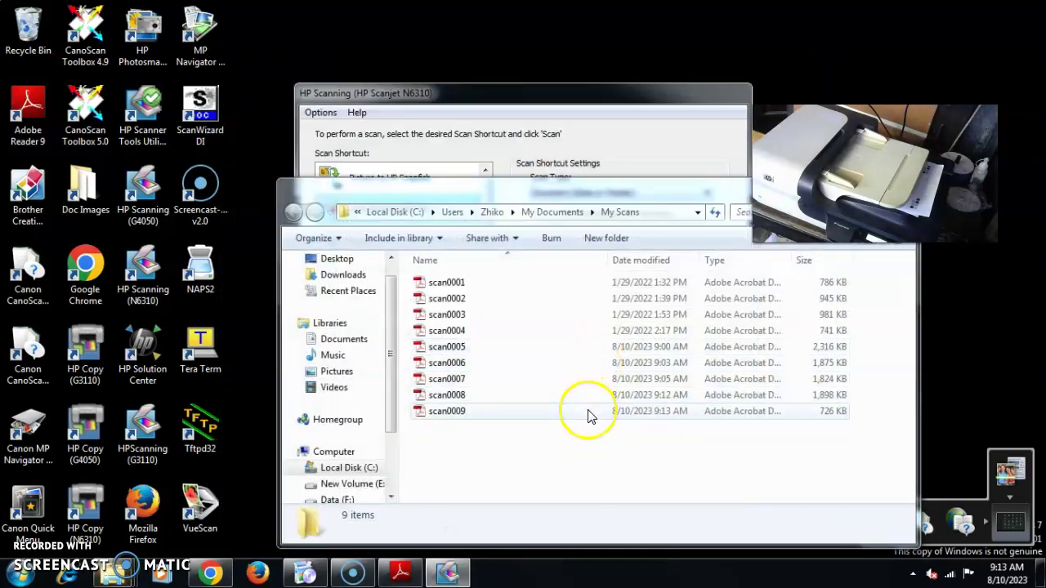
Step: Open scan0009 from the My Scans folder and examine the print quality test charts on the scanned page
{"action": "double_click", "coordinate": [588, 411]}
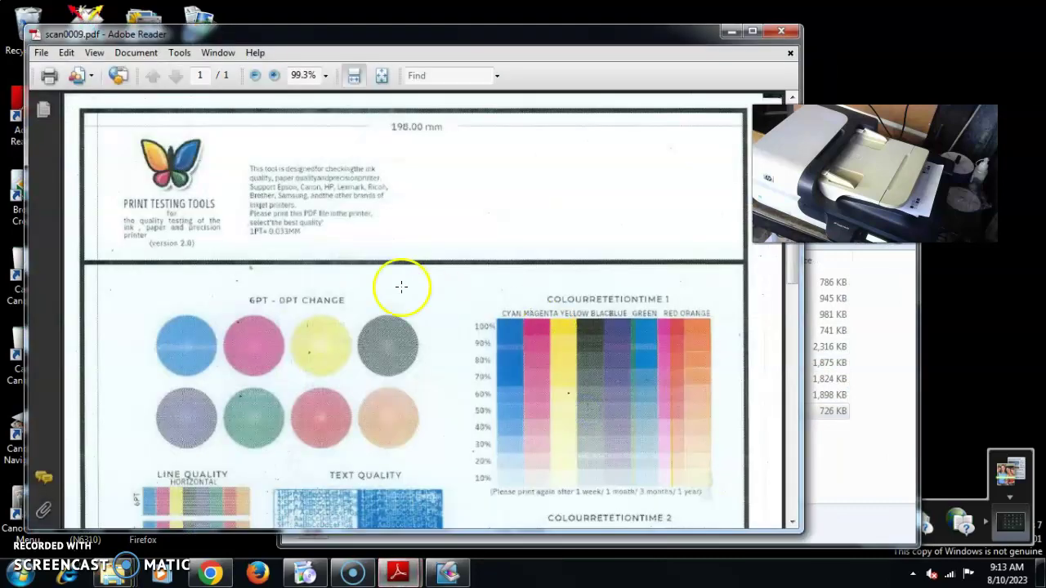
{"action": "scroll", "coordinate": [401, 286], "scroll_direction": "down", "scroll_amount": 10}
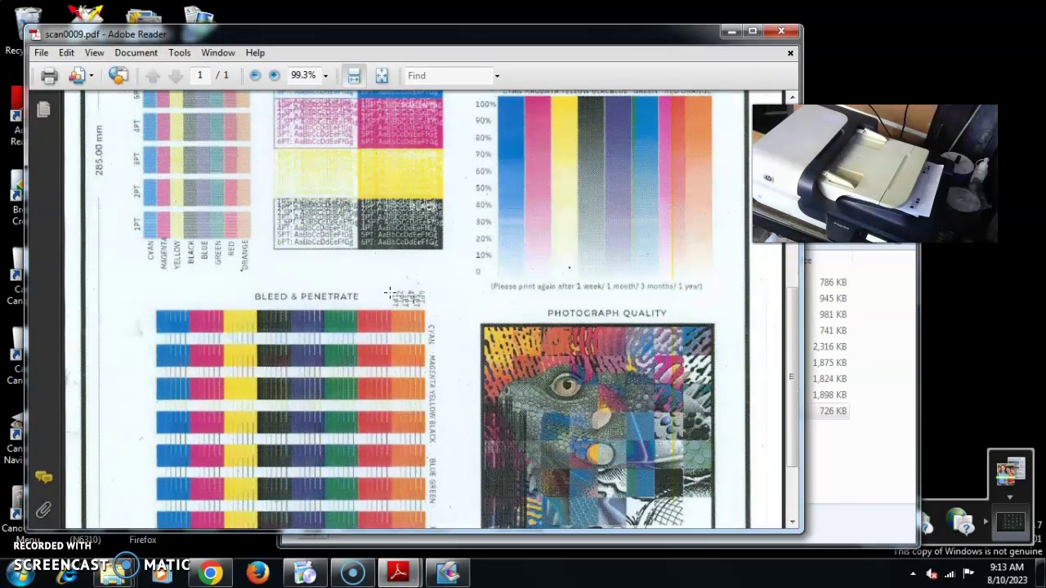
{"action": "scroll", "coordinate": [390, 293], "scroll_direction": "down", "scroll_amount": 3}
{"action": "scroll", "coordinate": [390, 292], "scroll_direction": "up", "scroll_amount": 6}
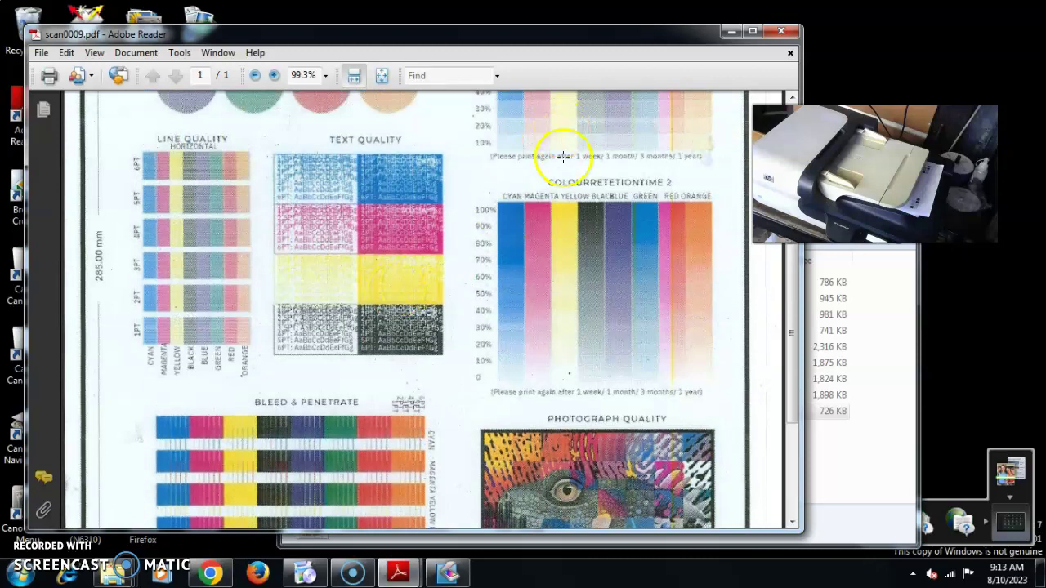
{"action": "scroll", "coordinate": [400, 173], "scroll_direction": "up", "scroll_amount": 9}
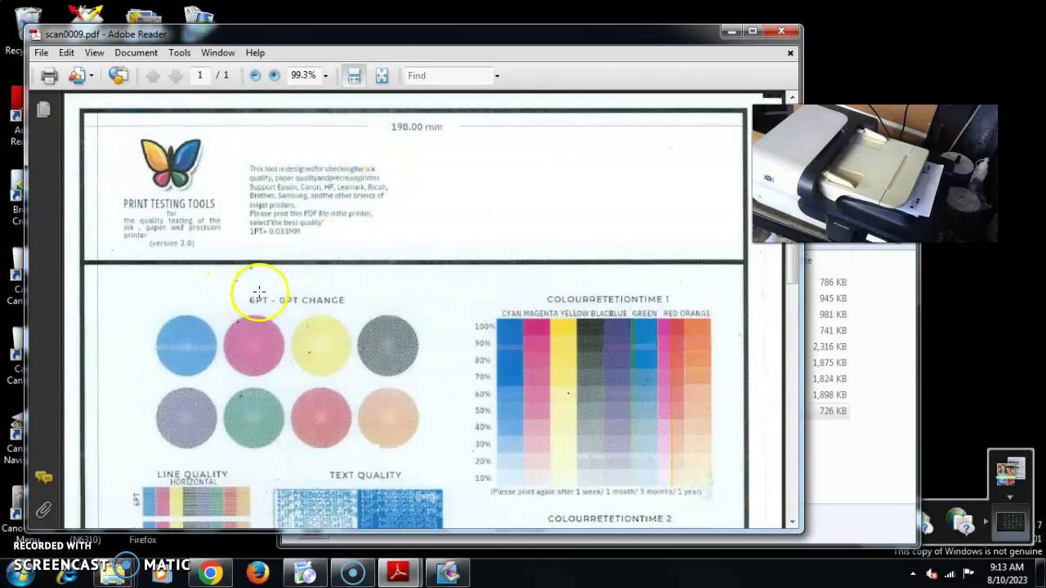
{"action": "scroll", "coordinate": [532, 334], "scroll_direction": "down", "scroll_amount": 9}
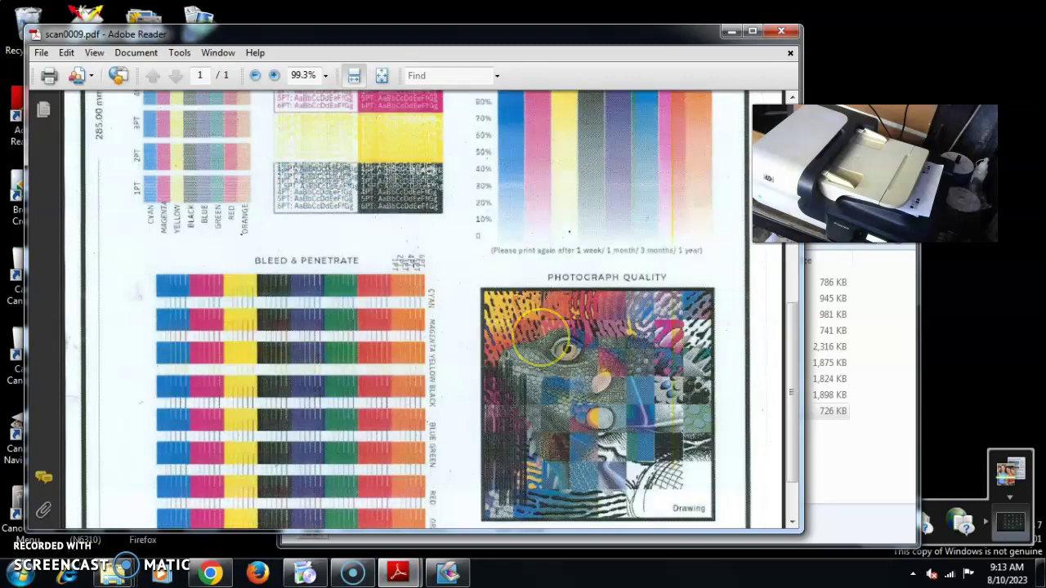